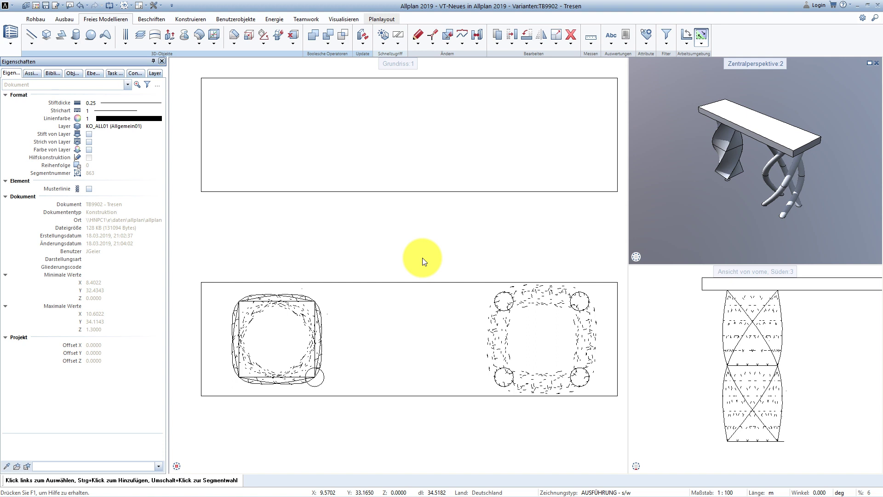
Switch the left palette from Eigenschaften to the Bibliothek library
{"action": "left_click", "coordinate": [60, 74]}
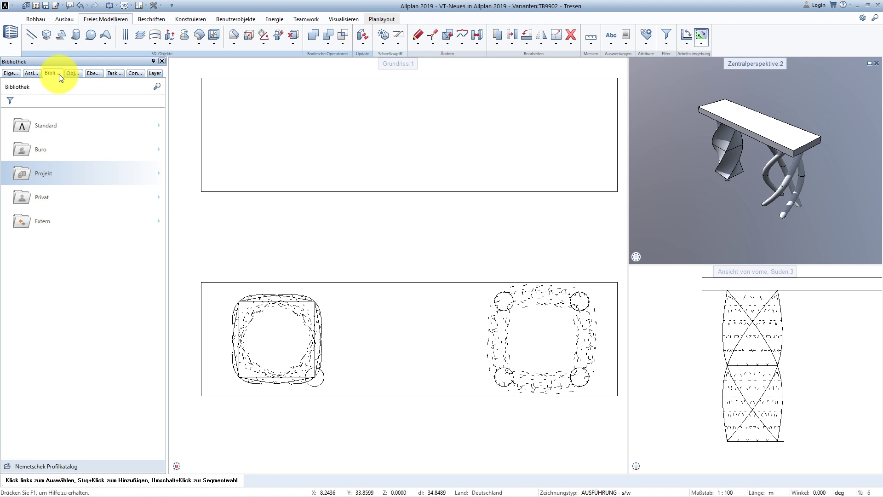
Create an empty Möbel group inside Projekt > VT-Neues in Allplan 2019 and open it
{"action": "left_click", "coordinate": [34, 175]}
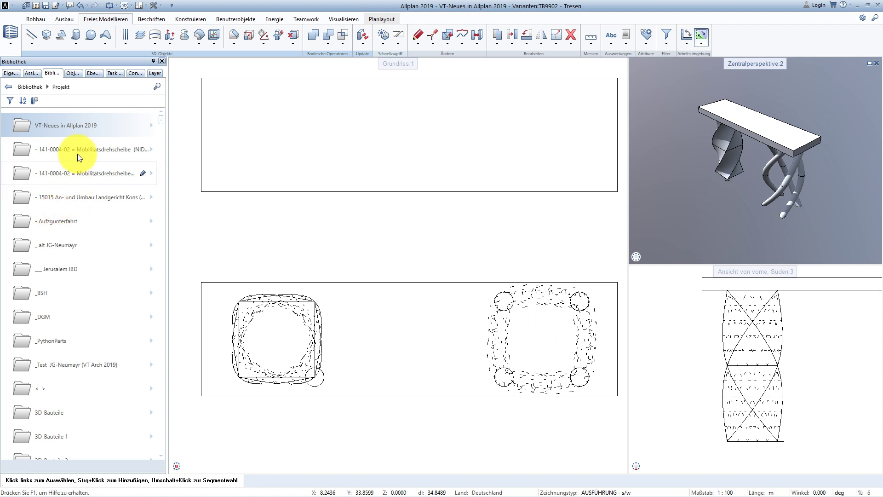
{"action": "left_click", "coordinate": [79, 124]}
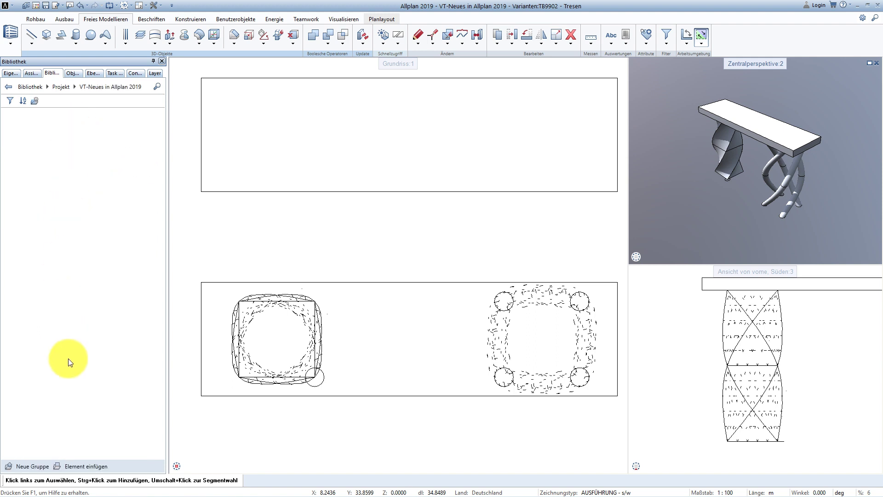
{"action": "left_click", "coordinate": [21, 466]}
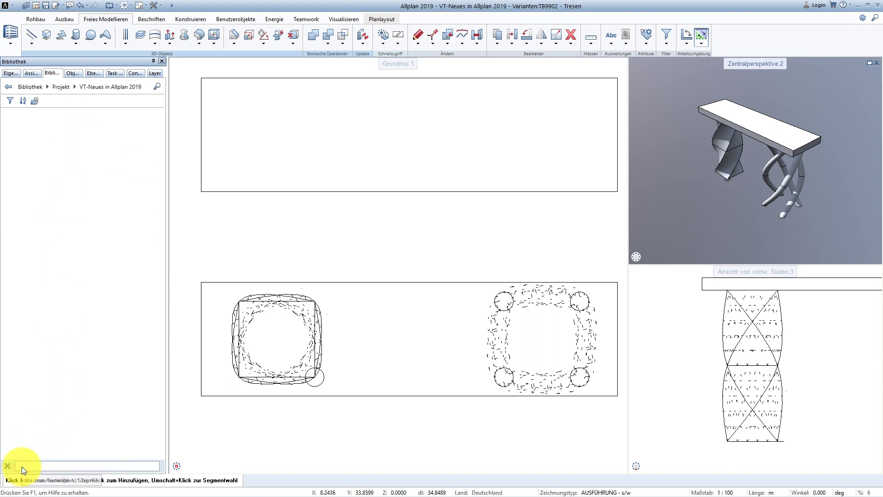
{"action": "type", "text": "M"}
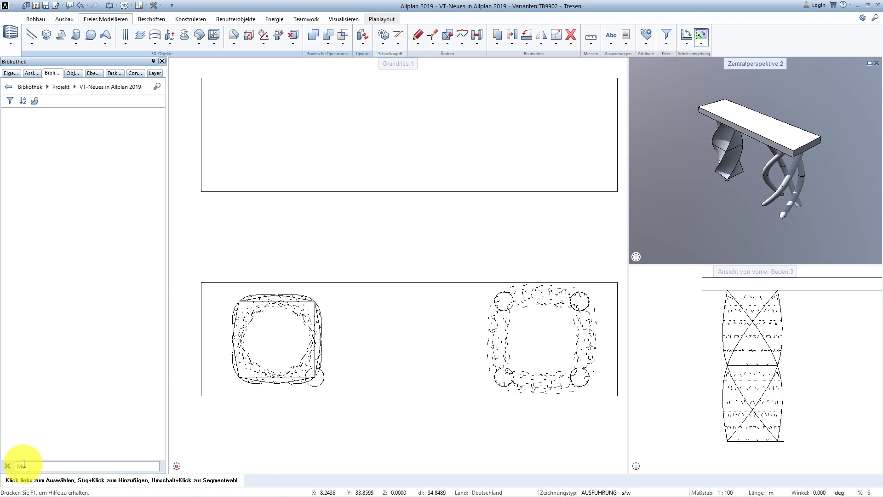
{"action": "type", "text": "öbel"}
{"action": "key", "text": "Return"}
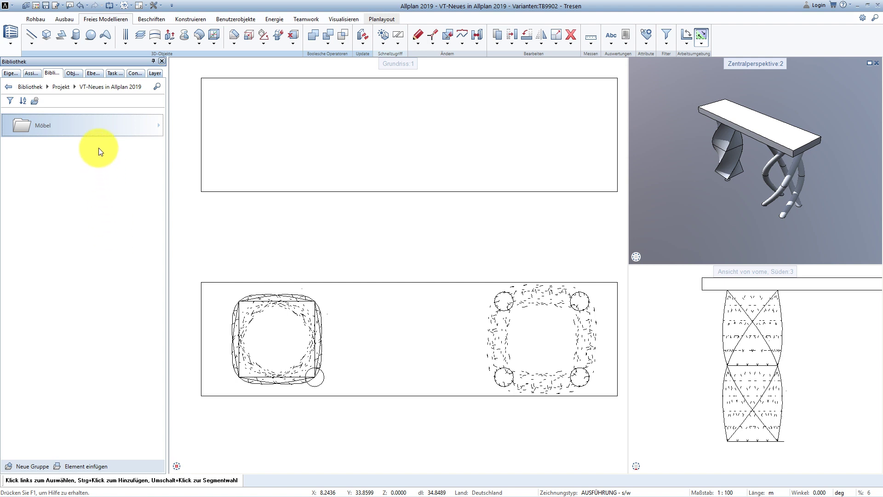
{"action": "left_click", "coordinate": [98, 123]}
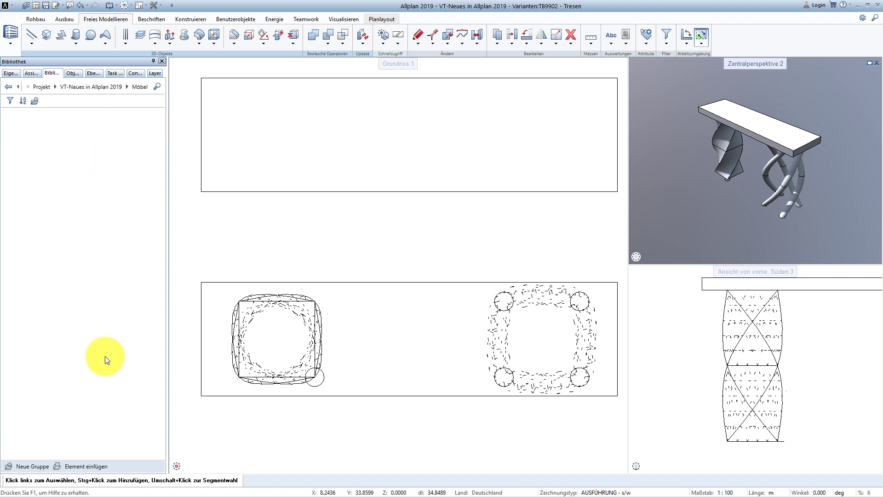
{"action": "left_click", "coordinate": [75, 465]}
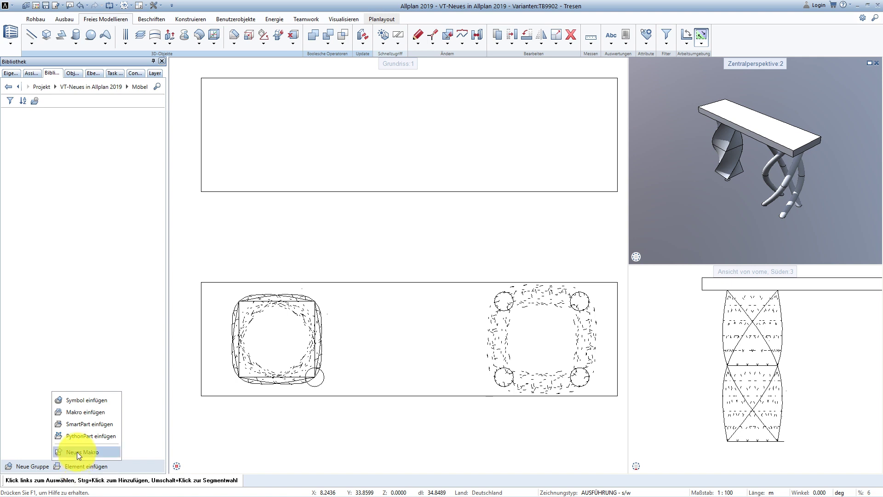
Start a new macro named Tresen in Möbel, with a narrower definition window moved left
{"action": "left_click", "coordinate": [76, 451]}
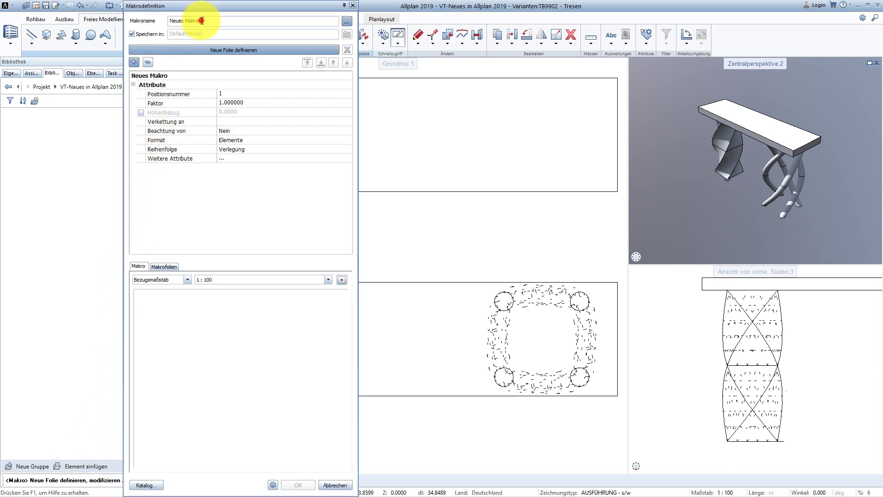
{"action": "left_click_drag", "start_coordinate": [201, 20], "coordinate": [165, 22]}
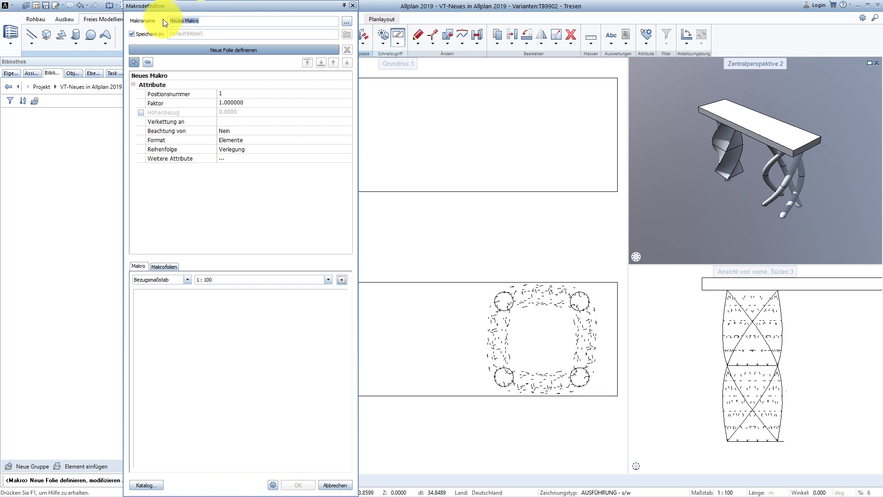
{"action": "type", "text": "Tresen"}
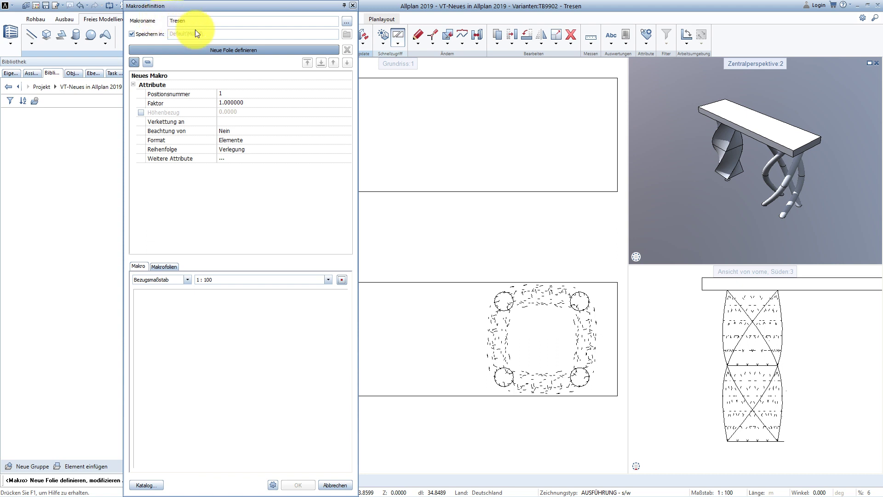
{"action": "left_click", "coordinate": [209, 52]}
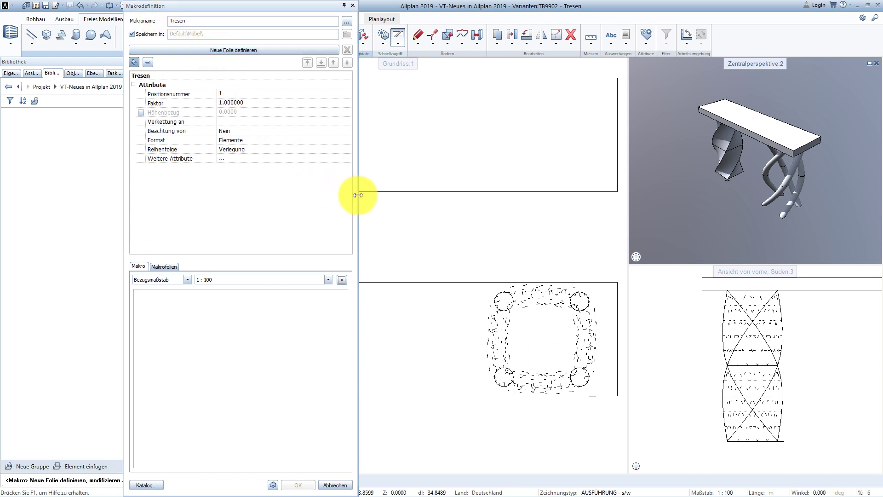
{"action": "left_click_drag", "start_coordinate": [358, 195], "coordinate": [334, 195]}
{"action": "left_click_drag", "start_coordinate": [254, 3], "coordinate": [156, 37]}
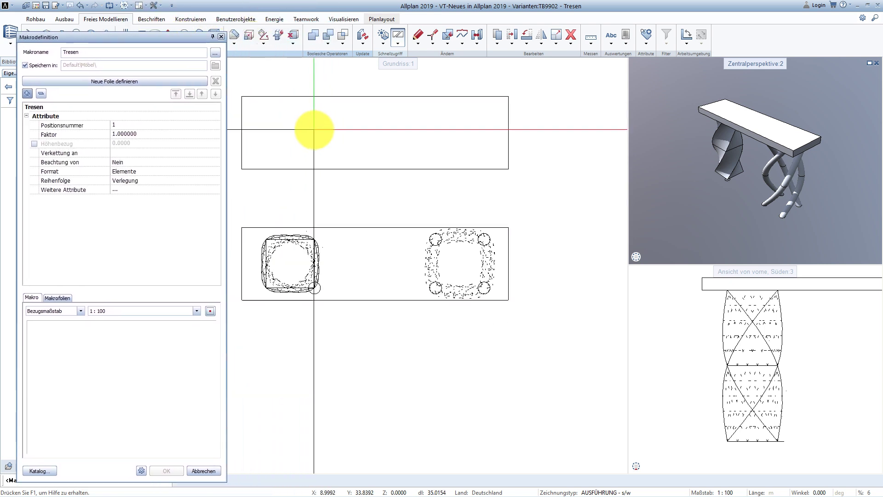
Build the first 2D-only foil from the upper rectangle, referenced at its lower-left corner
{"action": "left_click", "coordinate": [291, 218]}
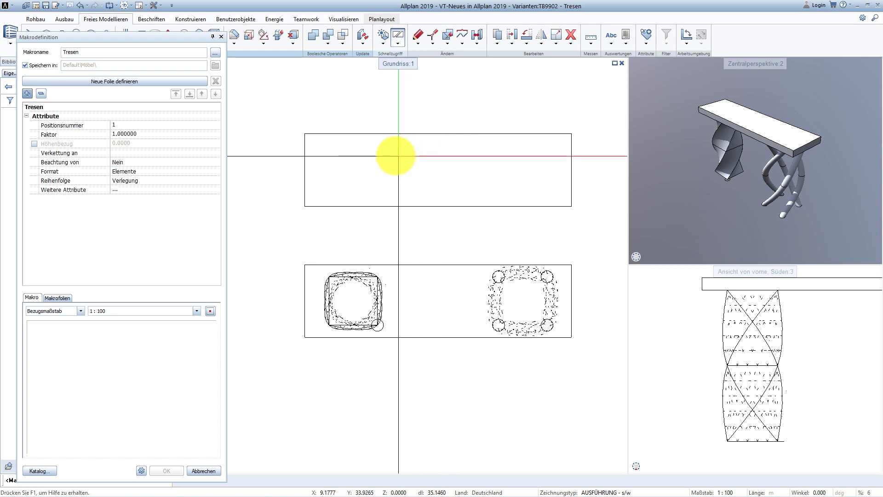
{"action": "left_click", "coordinate": [144, 81]}
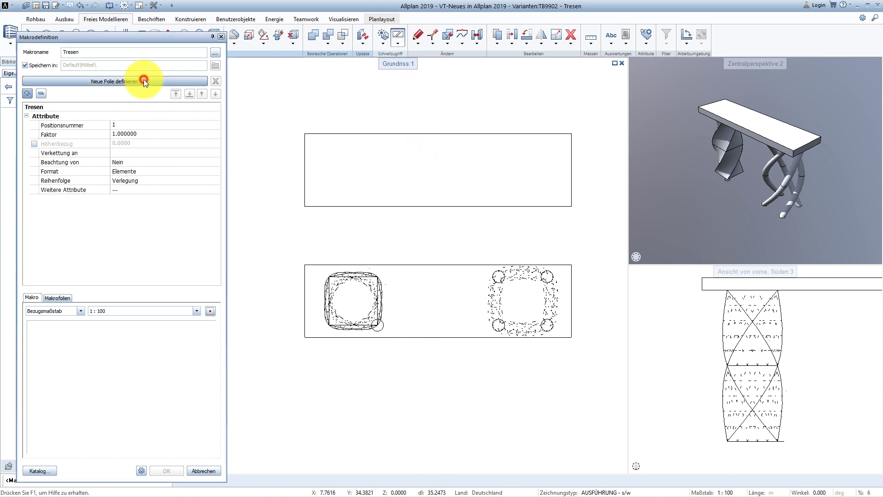
{"action": "left_click_drag", "start_coordinate": [282, 111], "coordinate": [584, 232]}
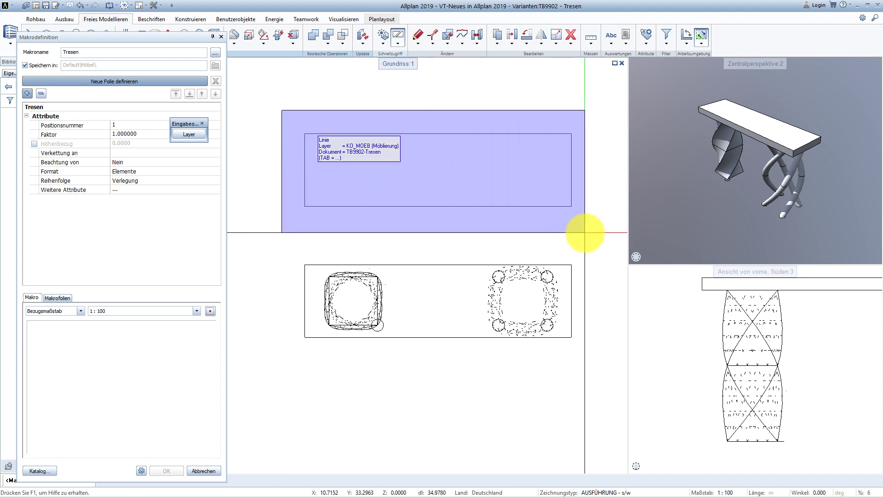
{"action": "left_click", "coordinate": [585, 232]}
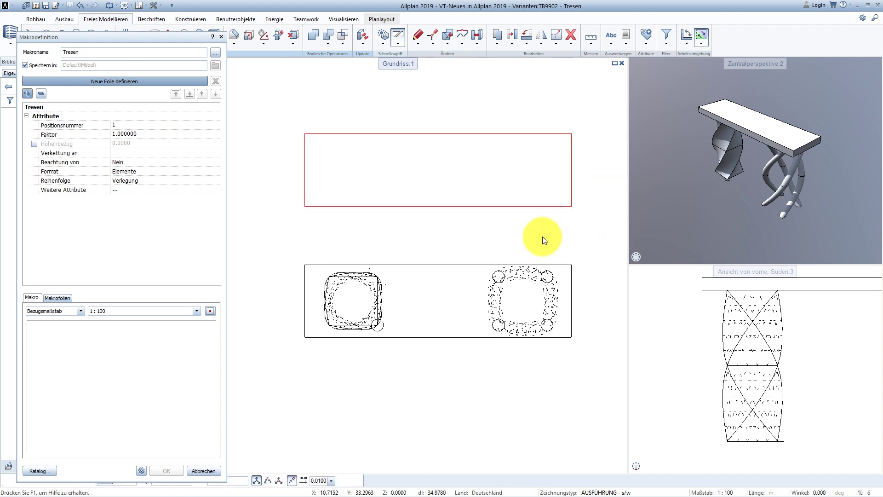
{"action": "left_click", "coordinate": [304, 206]}
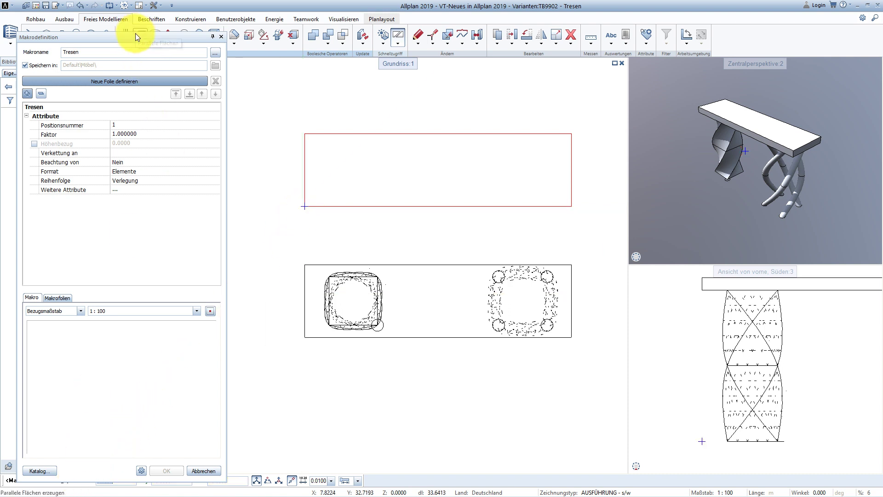
{"action": "left_click_drag", "start_coordinate": [136, 34], "coordinate": [140, 14]}
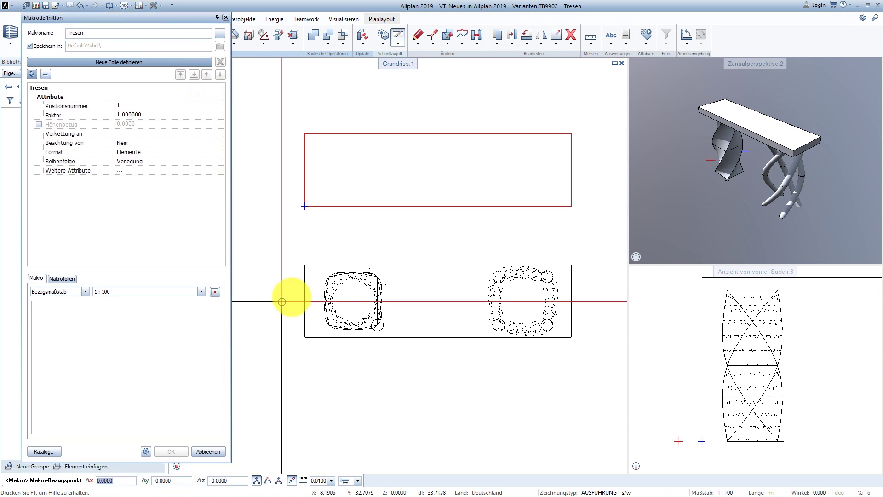
{"action": "left_click", "coordinate": [304, 206]}
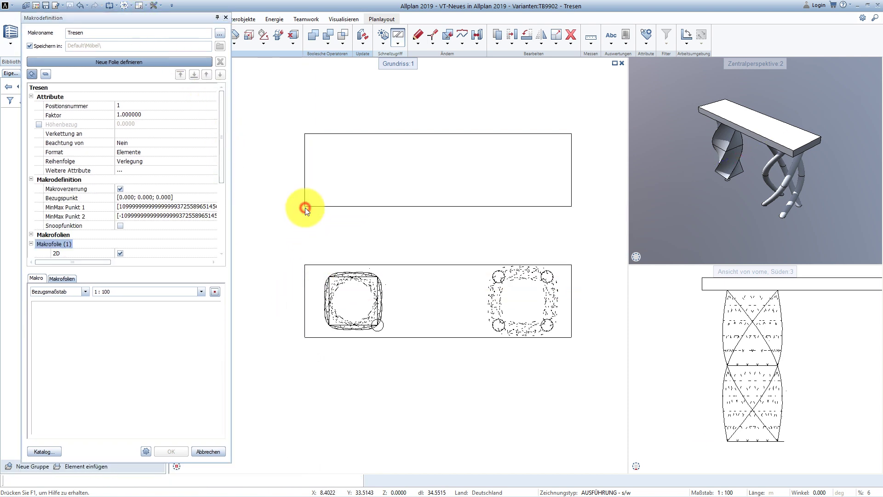
{"action": "left_click_drag", "start_coordinate": [219, 140], "coordinate": [216, 184]}
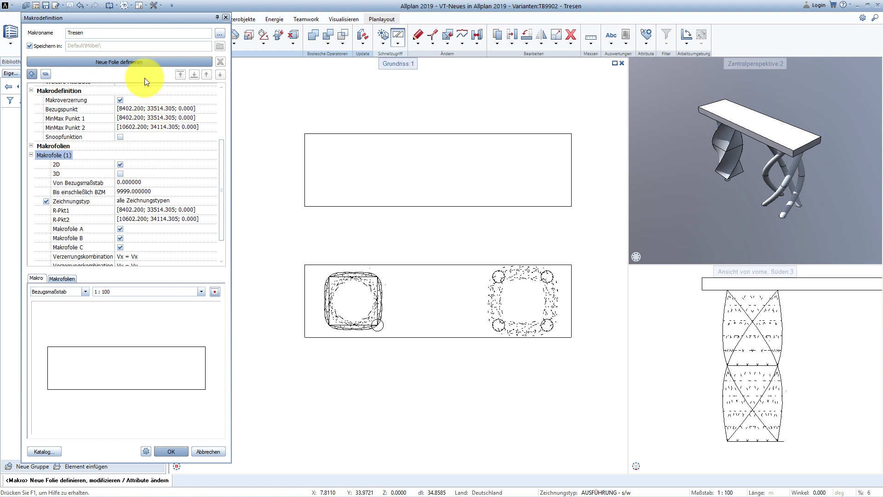
Add a 3D-only second foil from the lower counter and save the 2.2000 x 0.6000 x 1.3000 Tresen macro
{"action": "left_click", "coordinate": [142, 62]}
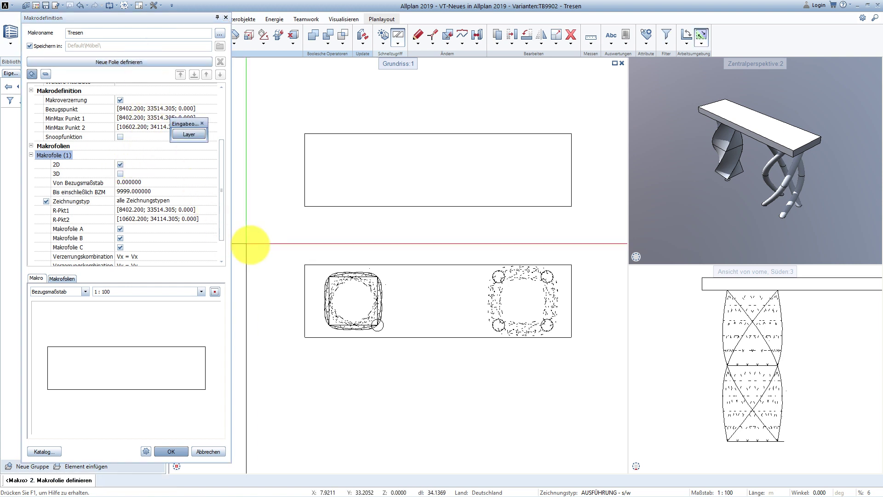
{"action": "left_click_drag", "start_coordinate": [272, 232], "coordinate": [582, 379]}
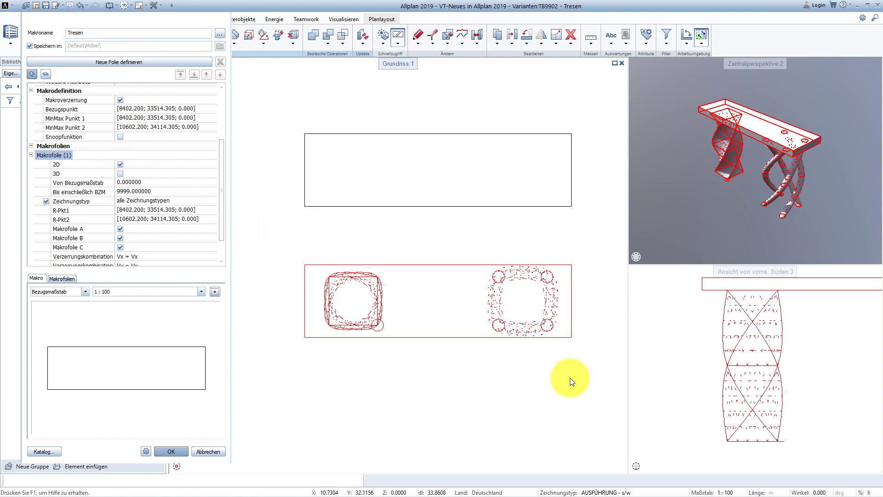
{"action": "left_click", "coordinate": [305, 337]}
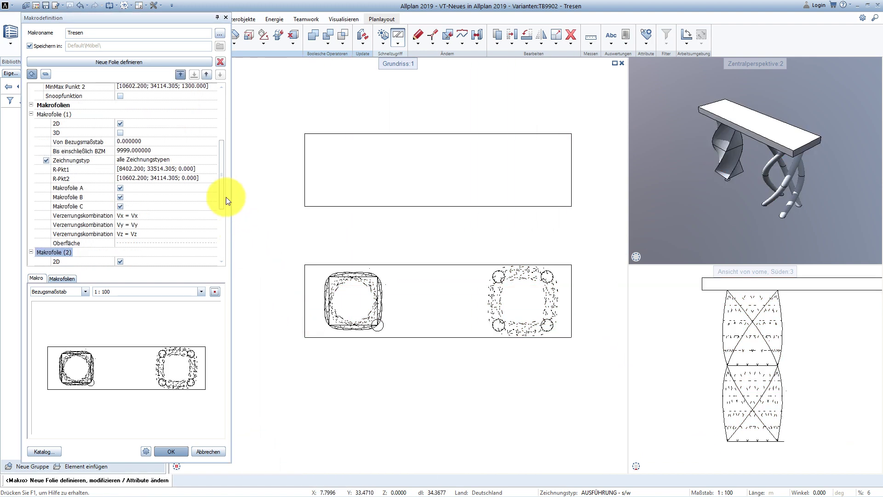
{"action": "left_click_drag", "start_coordinate": [220, 194], "coordinate": [221, 236]}
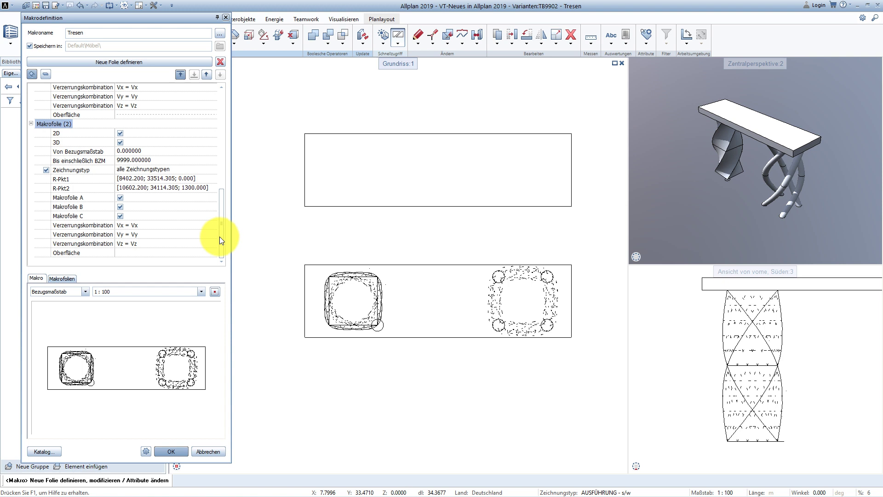
{"action": "left_click", "coordinate": [120, 134]}
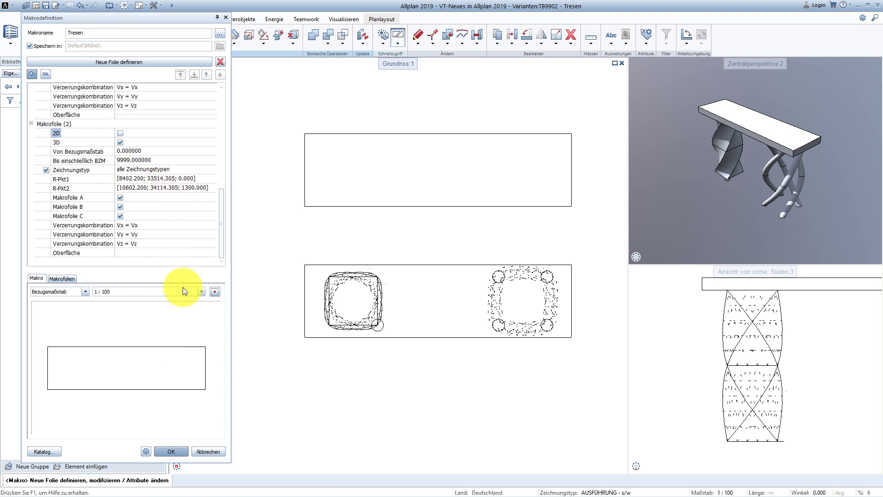
{"action": "left_click", "coordinate": [165, 449]}
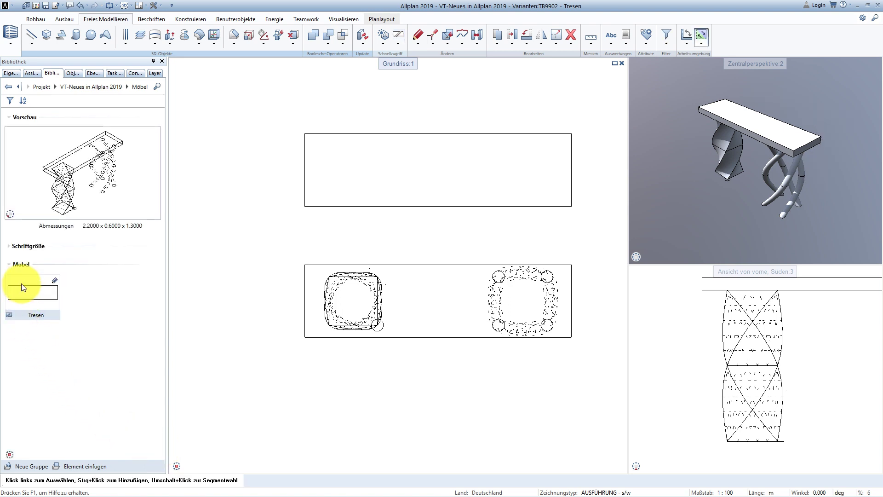
{"action": "mouse_move", "coordinate": [31, 290]}
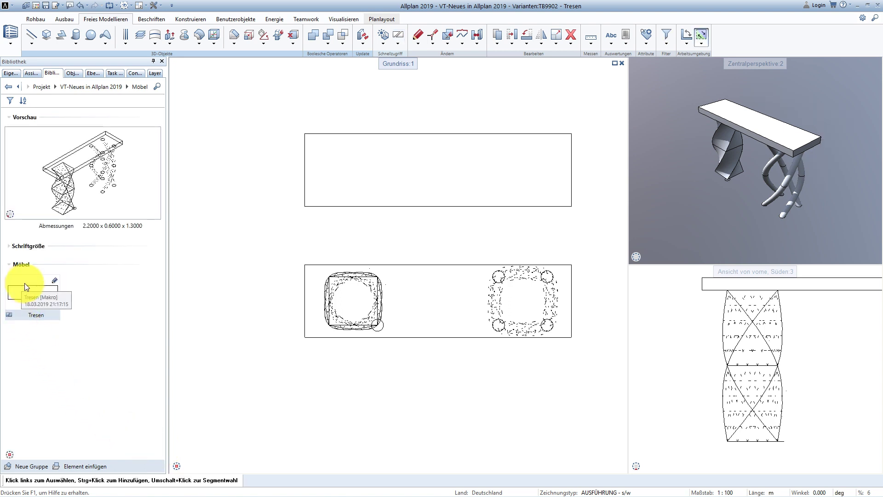
{"action": "left_click", "coordinate": [24, 283]}
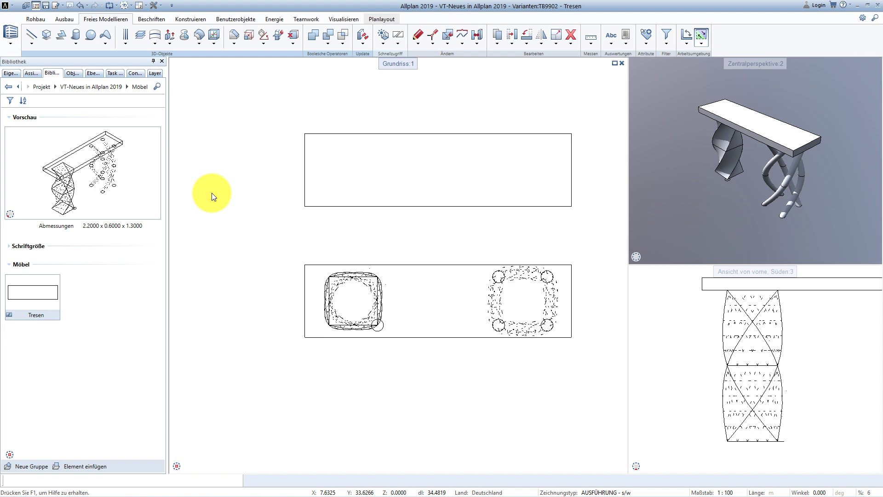
Open ground-floor drawing 111 ERDGESCHOSS from the building structure
{"action": "double_click", "coordinate": [211, 192]}
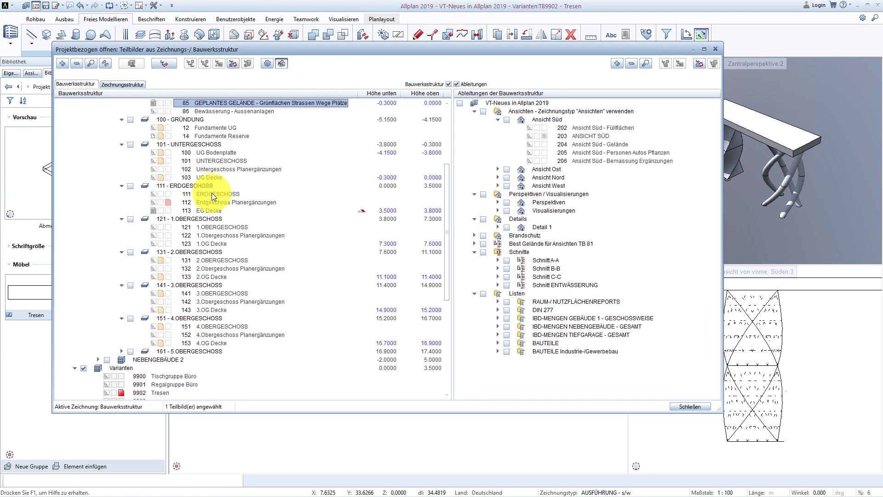
{"action": "double_click", "coordinate": [189, 194]}
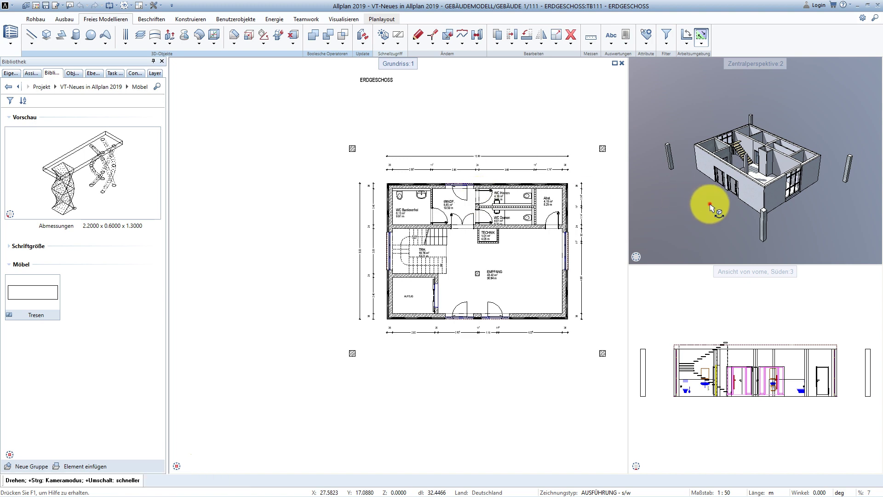
Place the Tresen counter diagonally in the EMPFANG room, rotated by three 45° steps
{"action": "left_click_drag", "start_coordinate": [708, 202], "coordinate": [703, 82]}
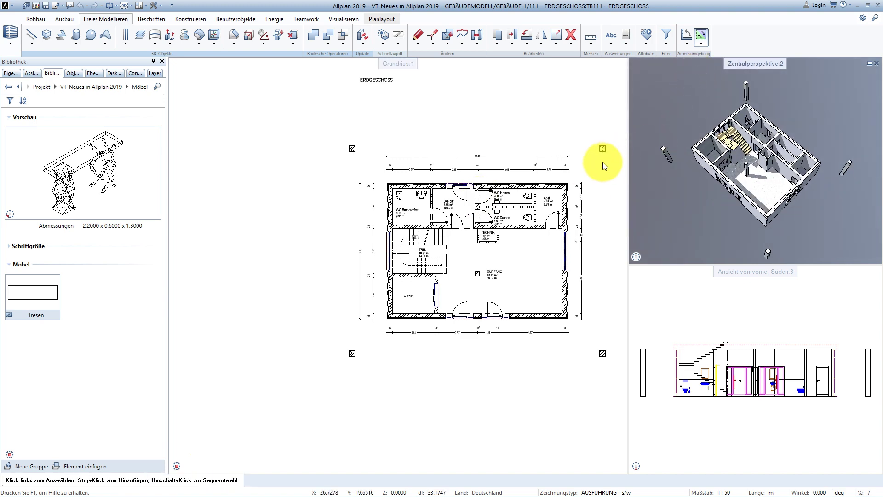
{"action": "scroll", "coordinate": [767, 185], "scroll_direction": "up", "scroll_amount": 5}
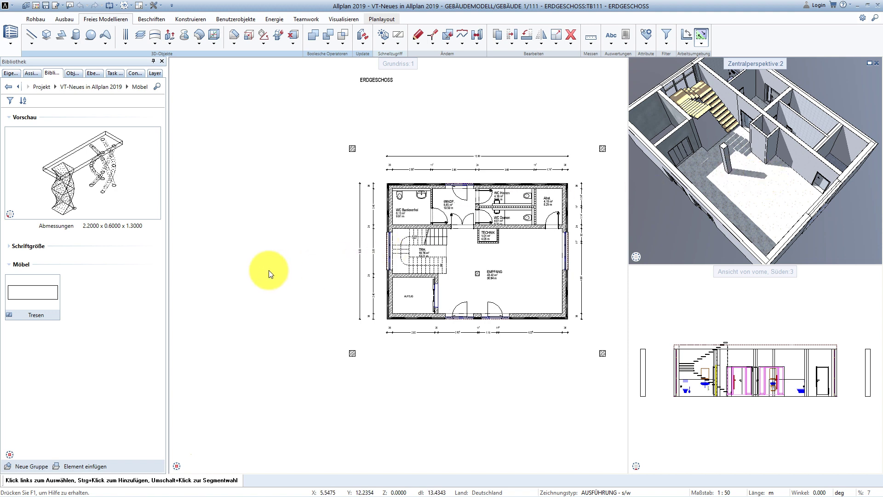
{"action": "left_click", "coordinate": [34, 295]}
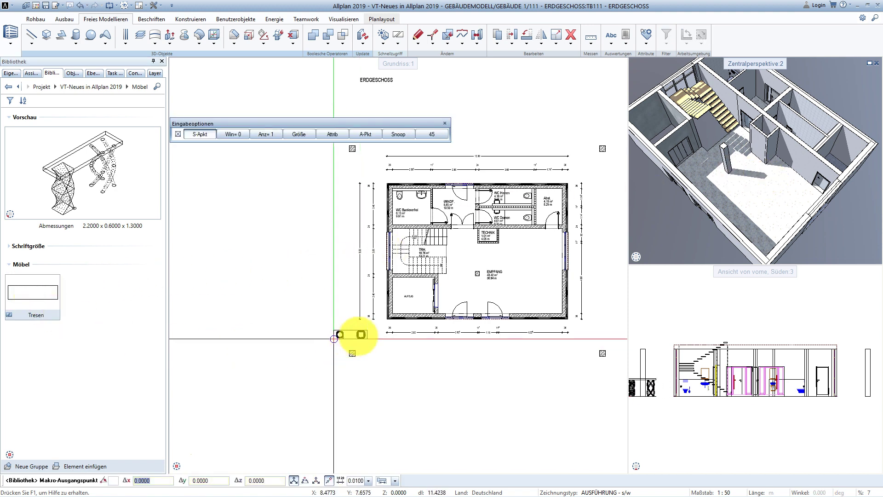
{"action": "scroll", "coordinate": [499, 299], "scroll_direction": "up", "scroll_amount": 1}
{"action": "scroll", "coordinate": [499, 298], "scroll_direction": "up", "scroll_amount": 1}
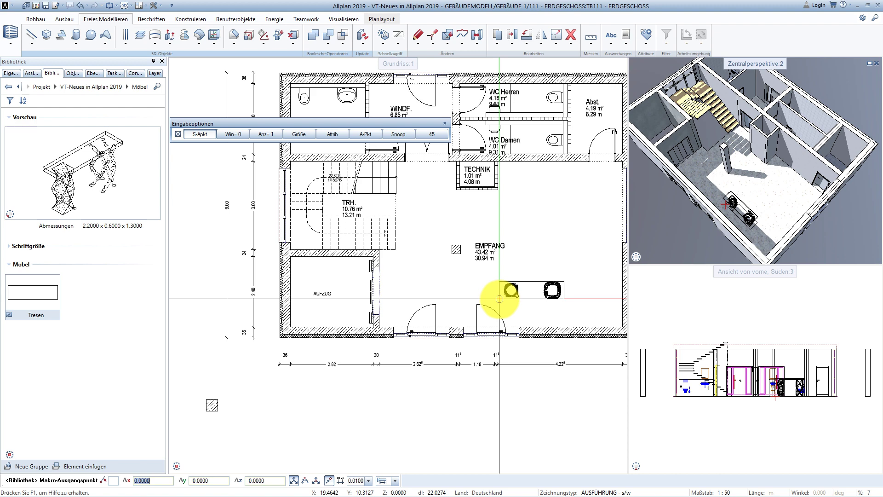
{"action": "key", "text": "ctrl+less"}
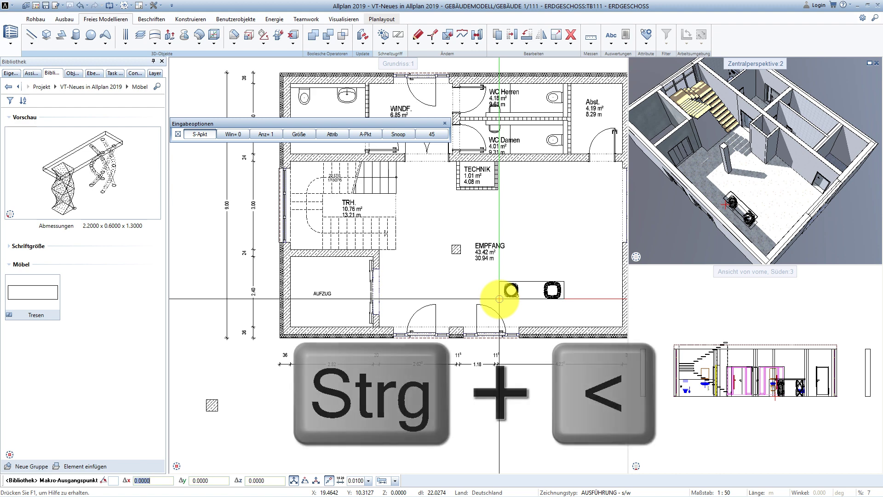
{"action": "key", "text": "ctrl+less"}
{"action": "key", "text": "ctrl+less"}
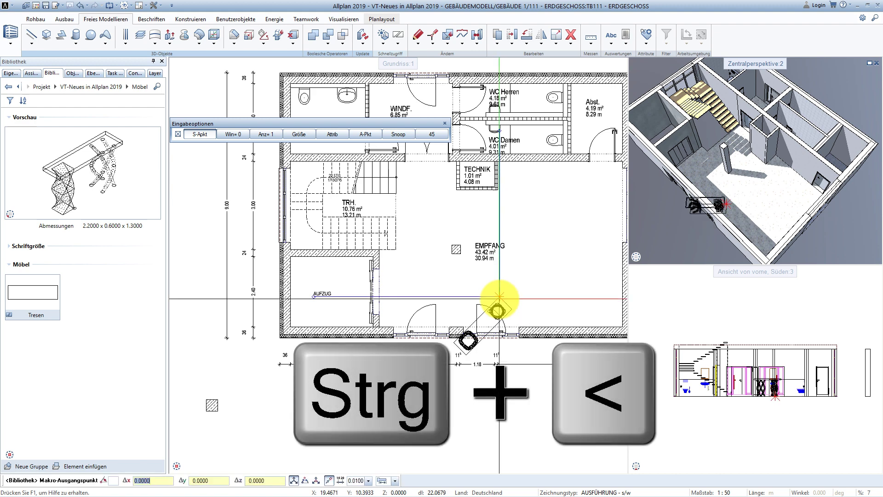
{"action": "key", "text": "ctrl+less"}
{"action": "key", "text": "ctrl+less"}
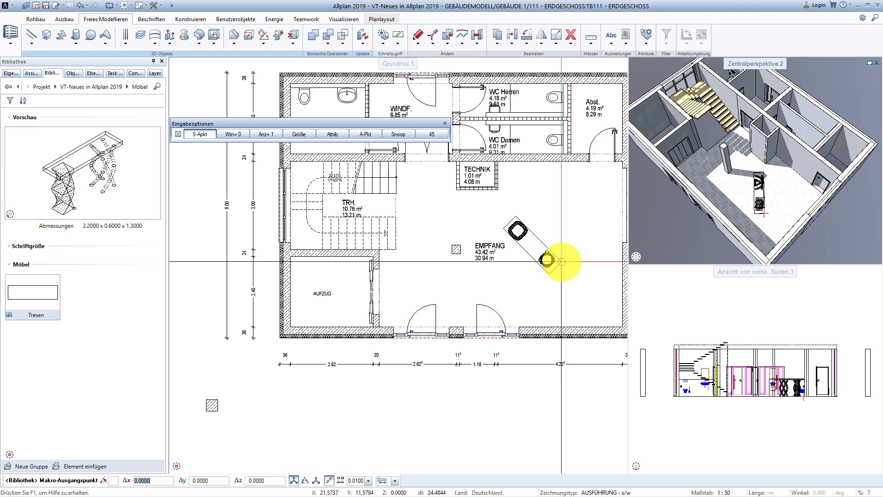
{"action": "left_click", "coordinate": [562, 262]}
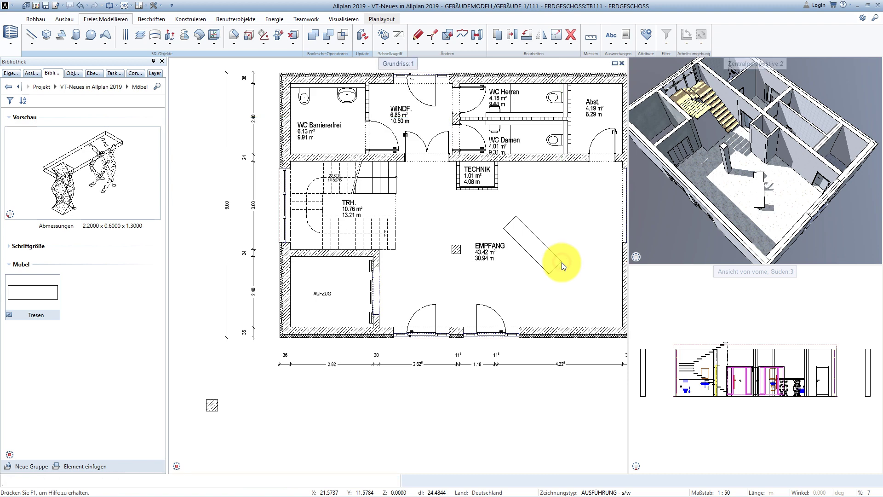
Bring the placed counter close up in 3D and open its context menu in the plan
{"action": "left_click_drag", "start_coordinate": [791, 131], "coordinate": [627, 177]}
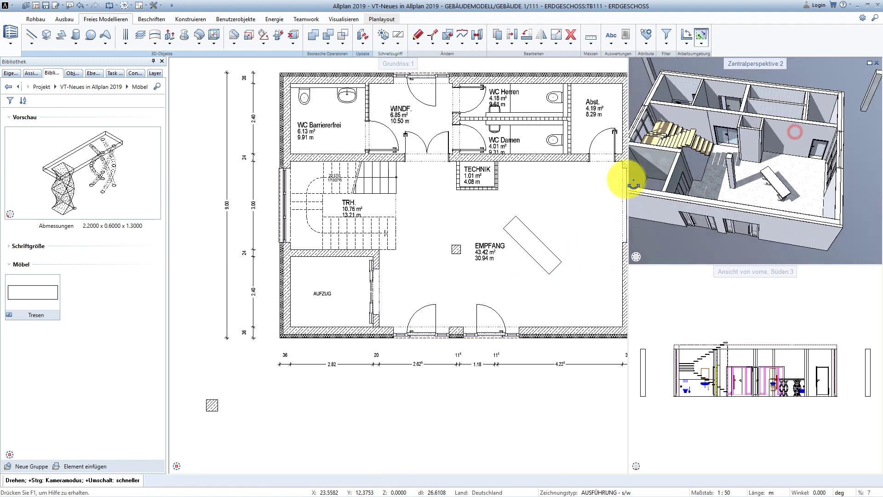
{"action": "left_click_drag", "start_coordinate": [771, 141], "coordinate": [774, 184]}
{"action": "scroll", "coordinate": [777, 182], "scroll_direction": "up", "scroll_amount": 5}
{"action": "scroll", "coordinate": [799, 174], "scroll_direction": "up", "scroll_amount": 3}
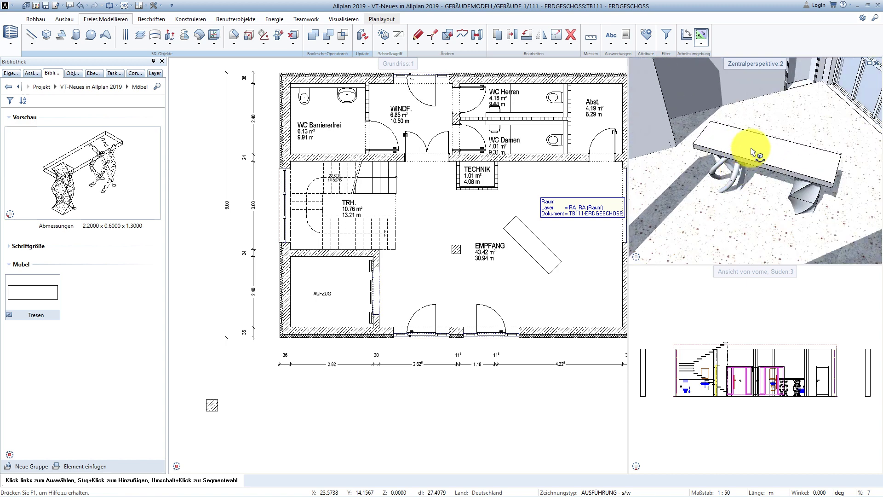
{"action": "left_click_drag", "start_coordinate": [745, 142], "coordinate": [672, 171]}
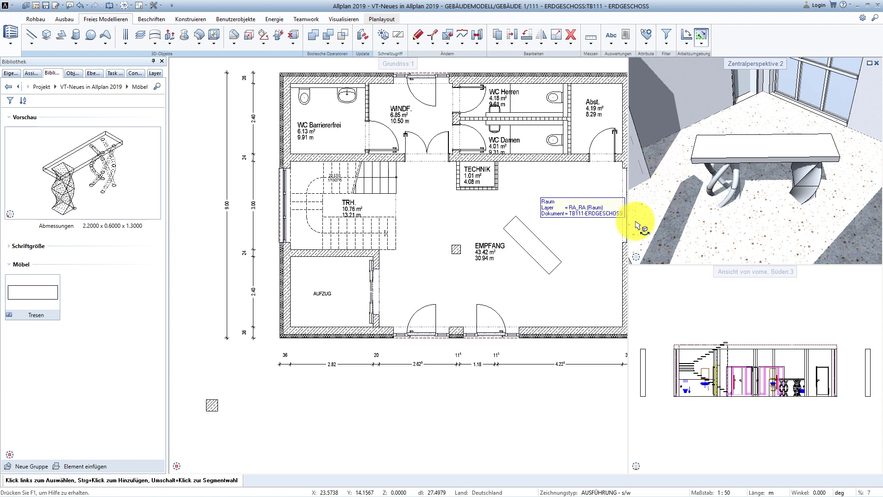
{"action": "left_click", "coordinate": [543, 245]}
{"action": "right_click", "coordinate": [544, 246]}
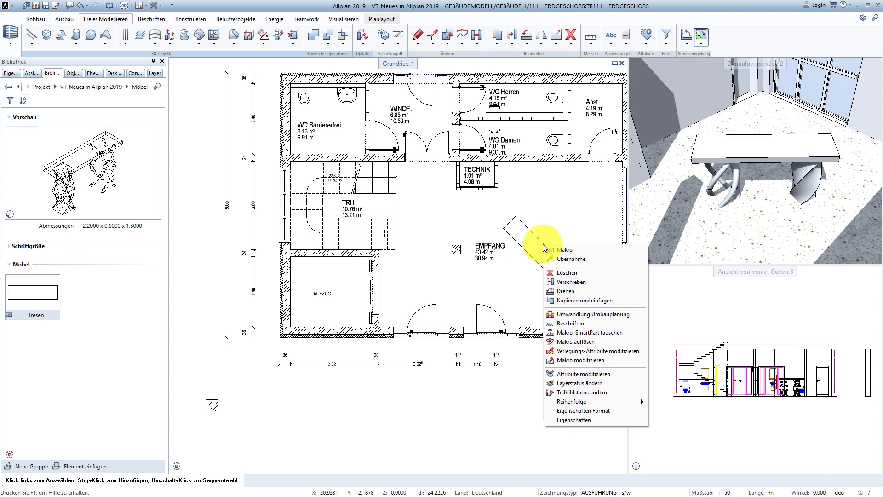
Give the counter height reference 0.0000 with Verkettung an and Beachtung von set to Bodenfläche
{"action": "left_click", "coordinate": [570, 350]}
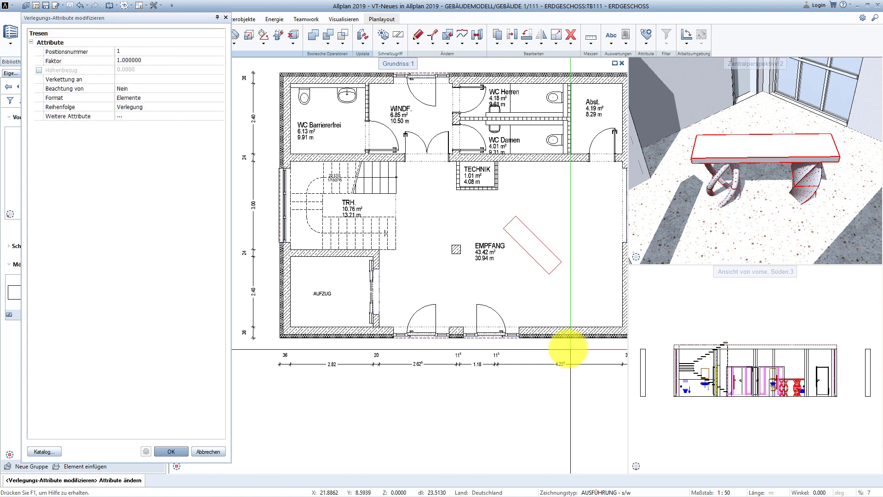
{"action": "left_click", "coordinate": [39, 70]}
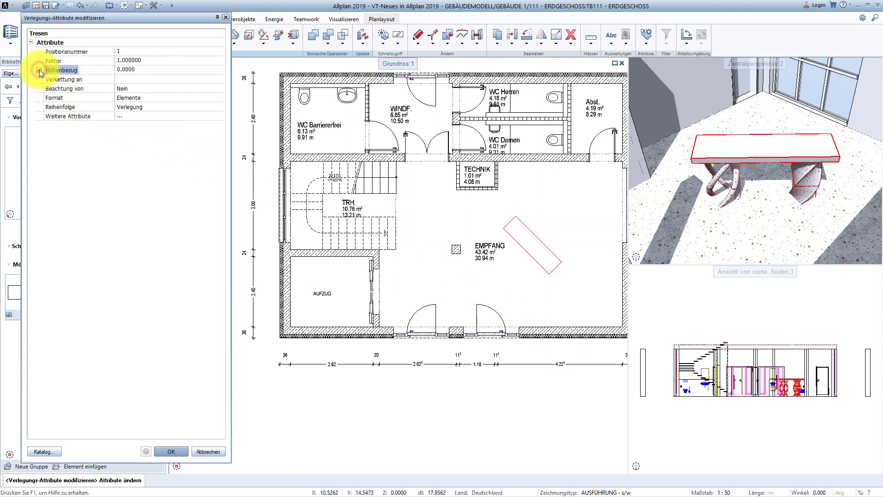
{"action": "left_click", "coordinate": [123, 69]}
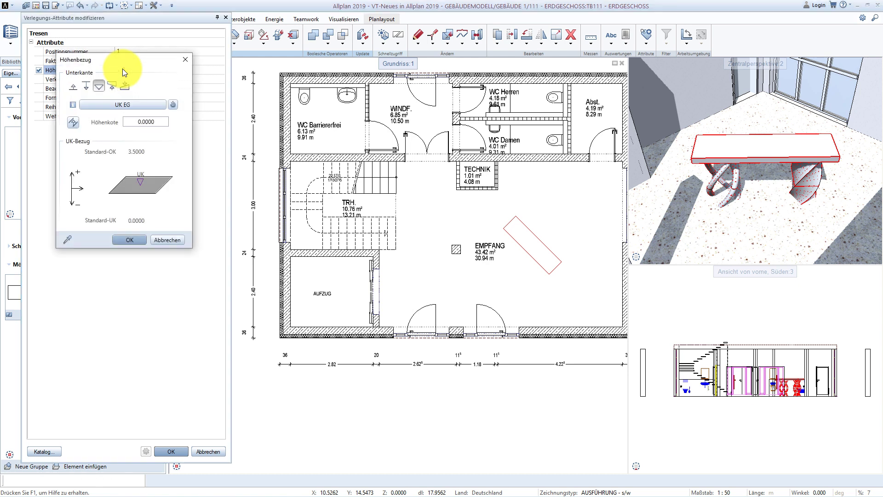
{"action": "left_click", "coordinate": [71, 86]}
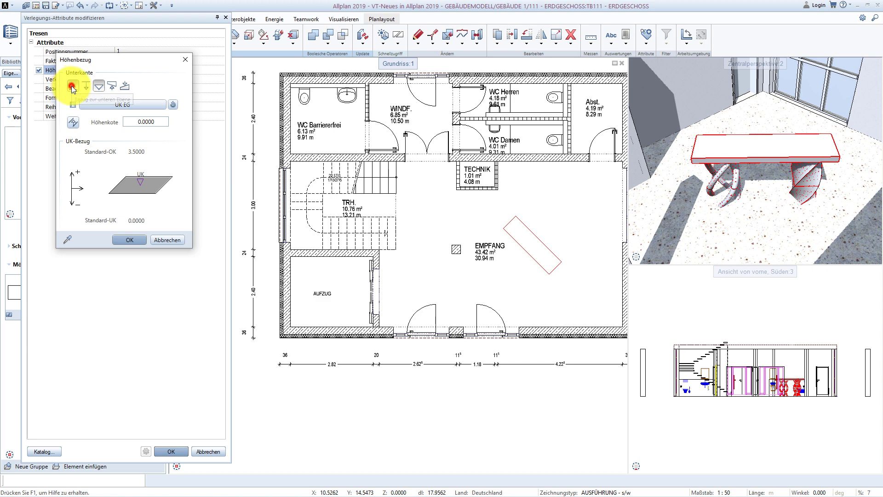
{"action": "left_click", "coordinate": [157, 123]}
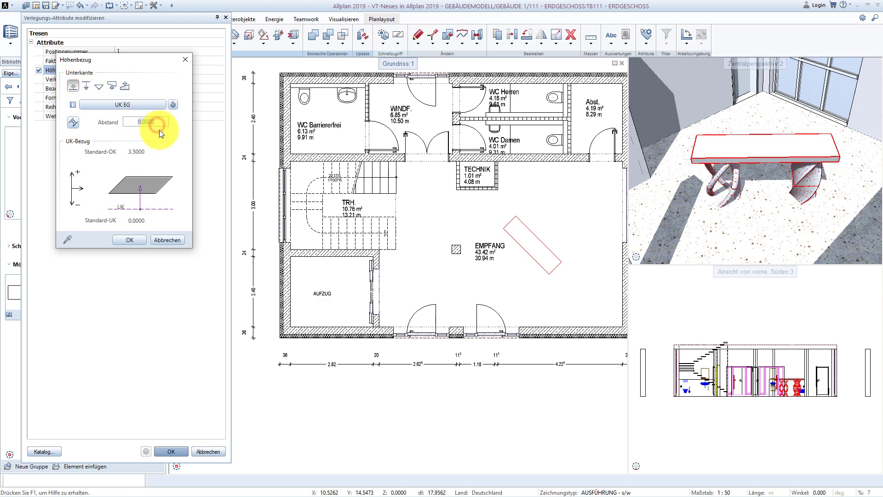
{"action": "left_click", "coordinate": [129, 245]}
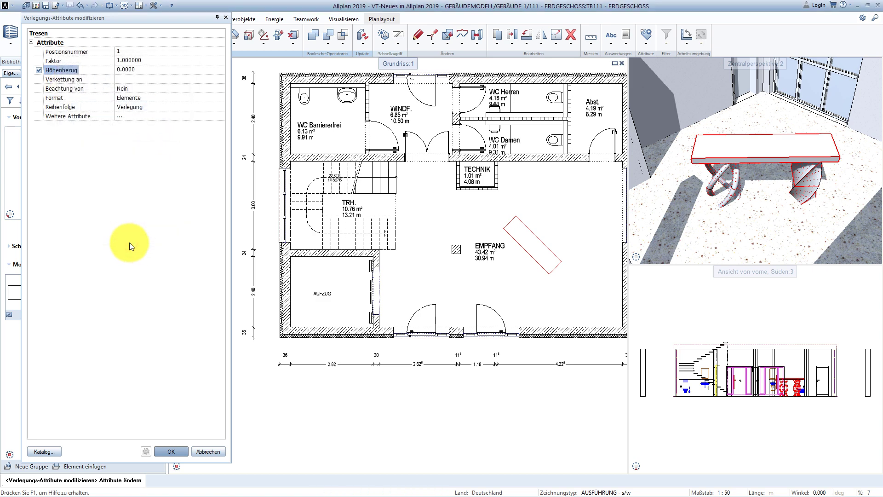
{"action": "left_click", "coordinate": [131, 80]}
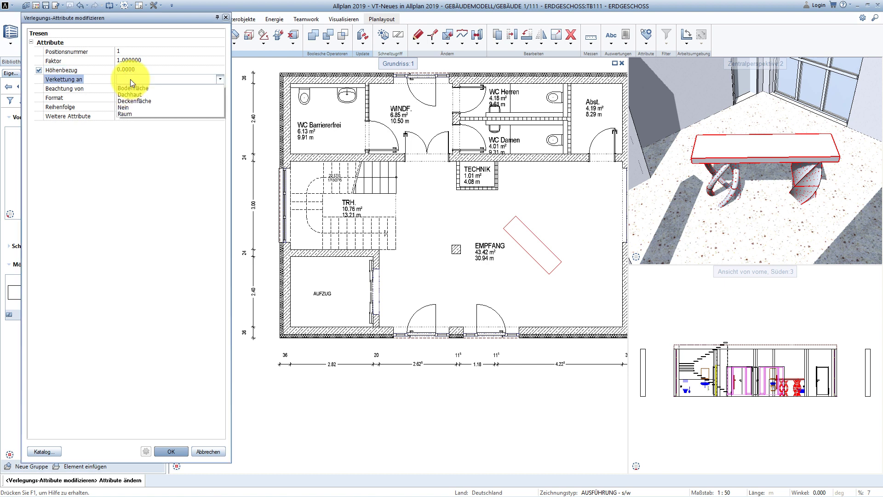
{"action": "left_click", "coordinate": [133, 87]}
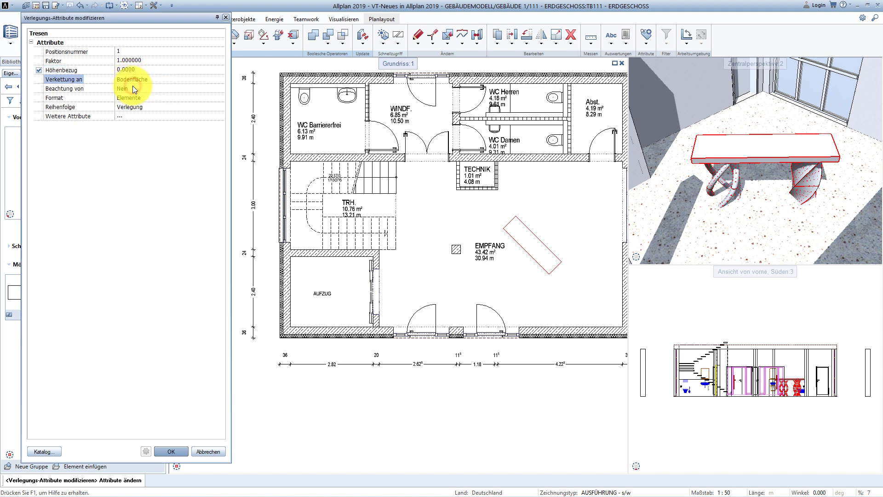
{"action": "left_click", "coordinate": [133, 87]}
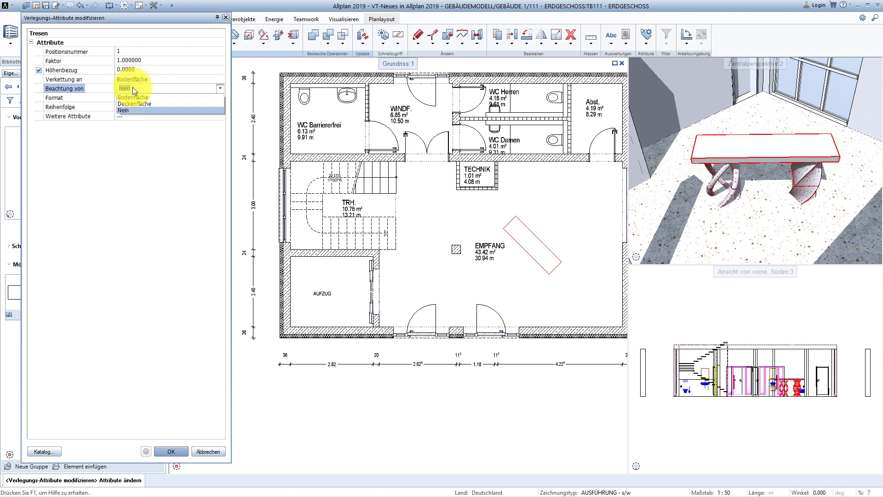
{"action": "left_click", "coordinate": [132, 98]}
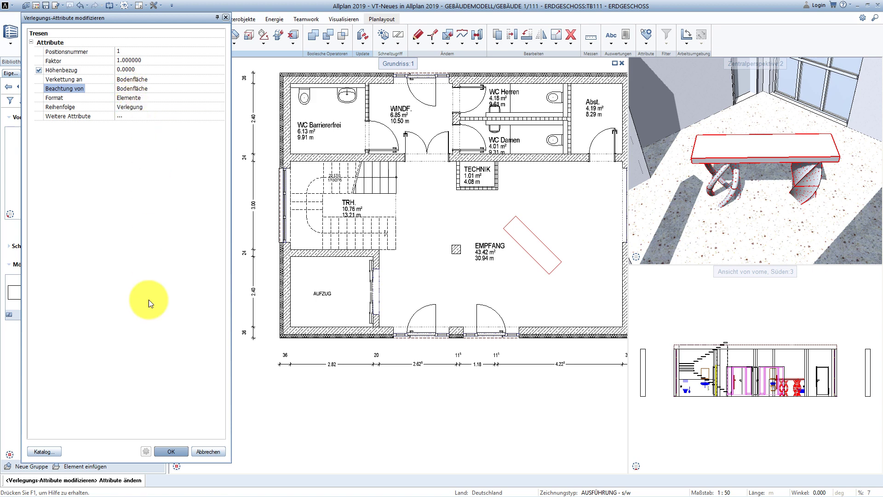
Apply the attributes, check the 135° rotation and Bodenfläche link in Eigenschaften, and zoom to fit
{"action": "left_click", "coordinate": [162, 448]}
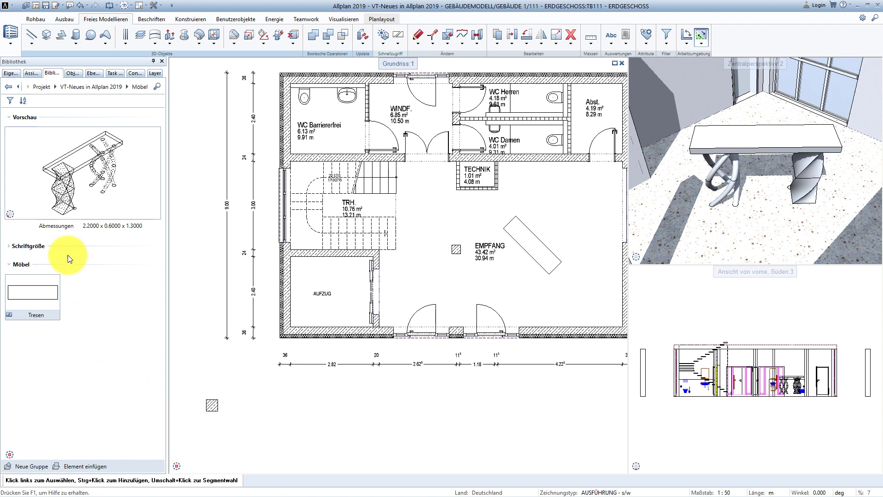
{"action": "left_click", "coordinate": [16, 75]}
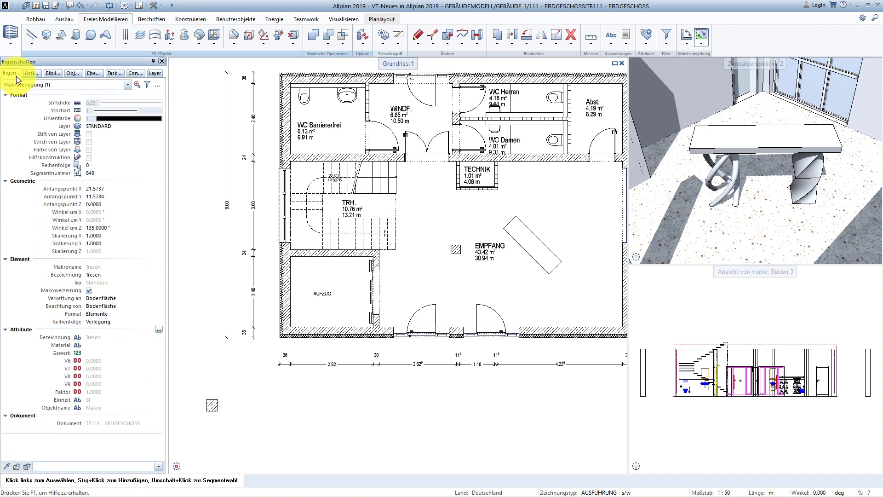
{"action": "middle_click", "coordinate": [231, 155]}
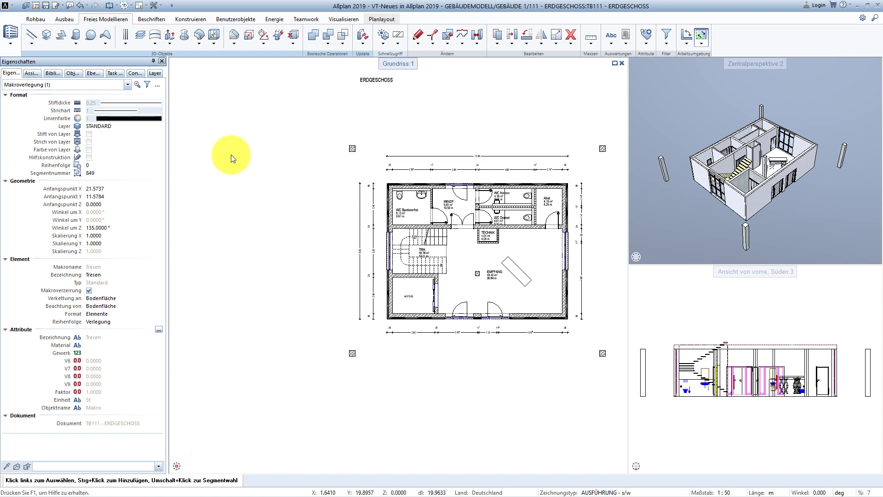